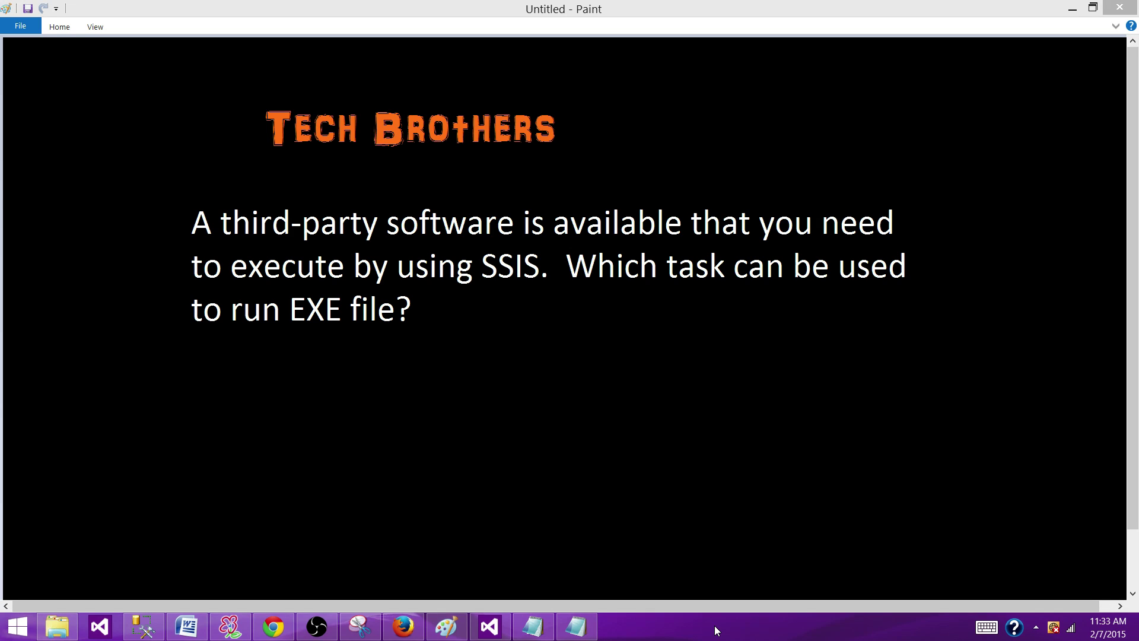
Bring up Package1's designer and read the Expression Task and File System Task descriptions in the SSIS Toolbox.
click(502, 631)
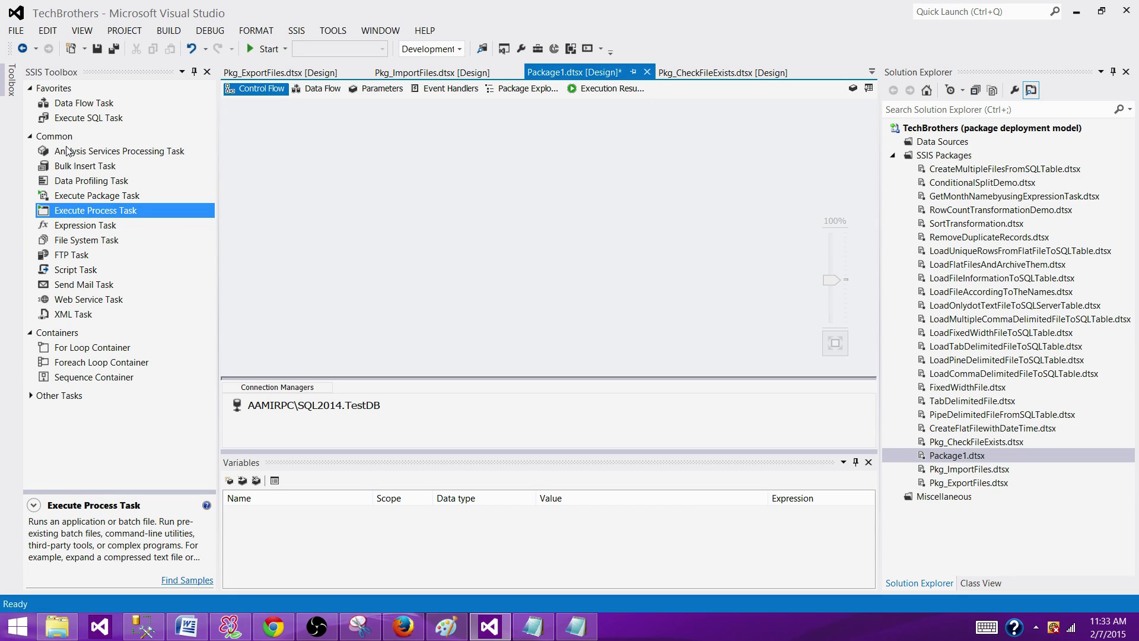
click(123, 420)
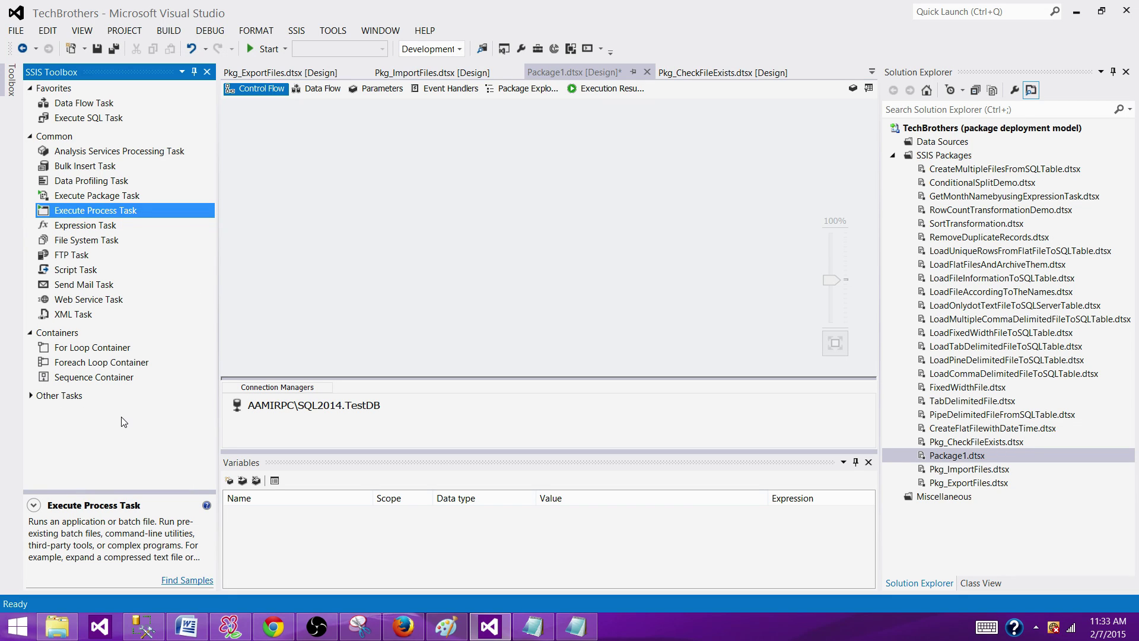
click(197, 229)
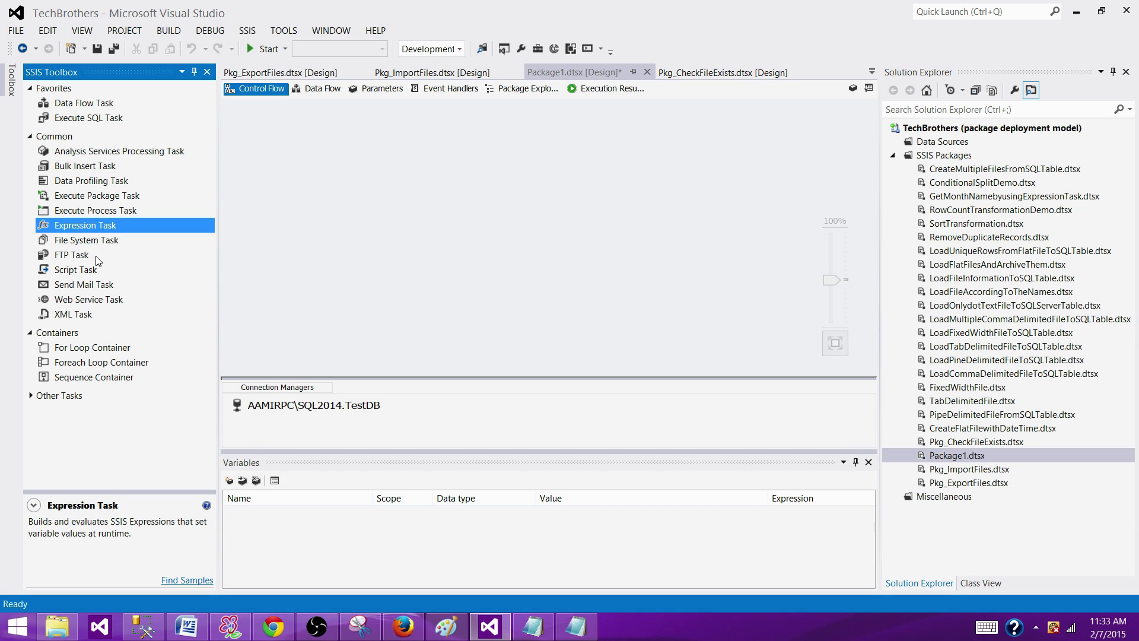
click(109, 240)
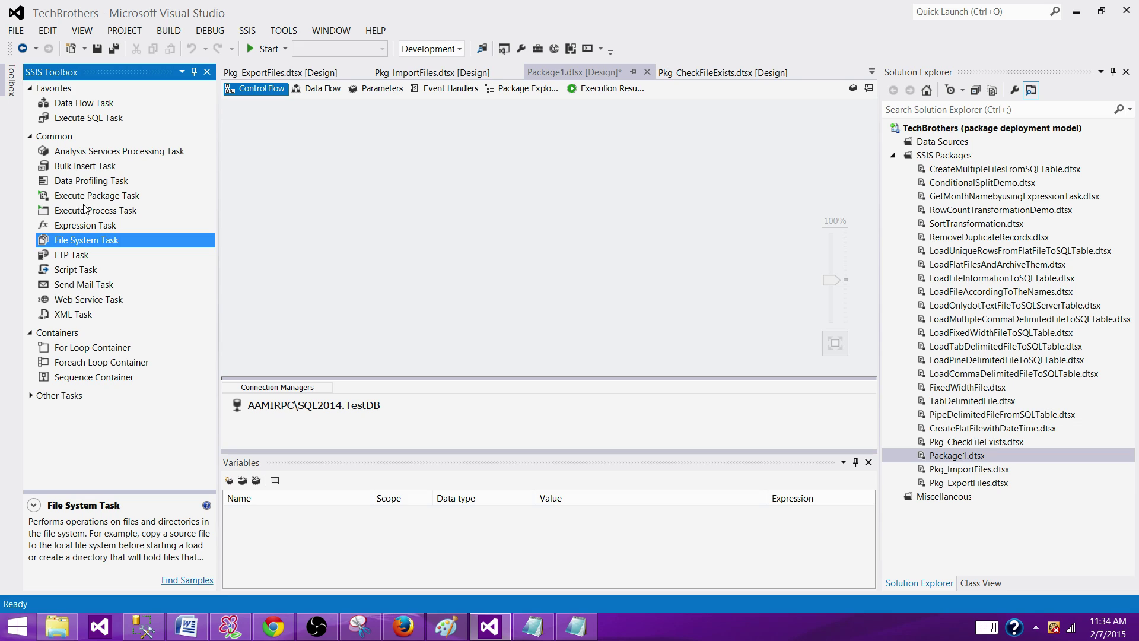
Drag an Execute Process Task from the SSIS Toolbox onto Package1's Control Flow canvas.
drag(83, 212, 373, 169)
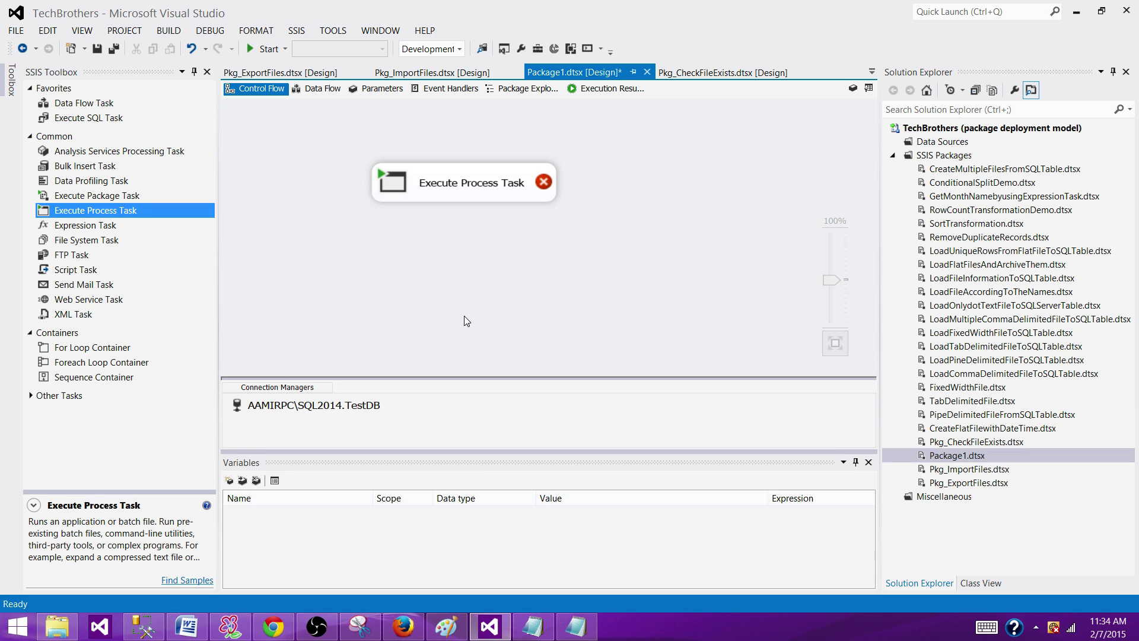
In the Execute Process Task editor, view the Process properties such as Executable, then the Expressions property.
double_click(472, 183)
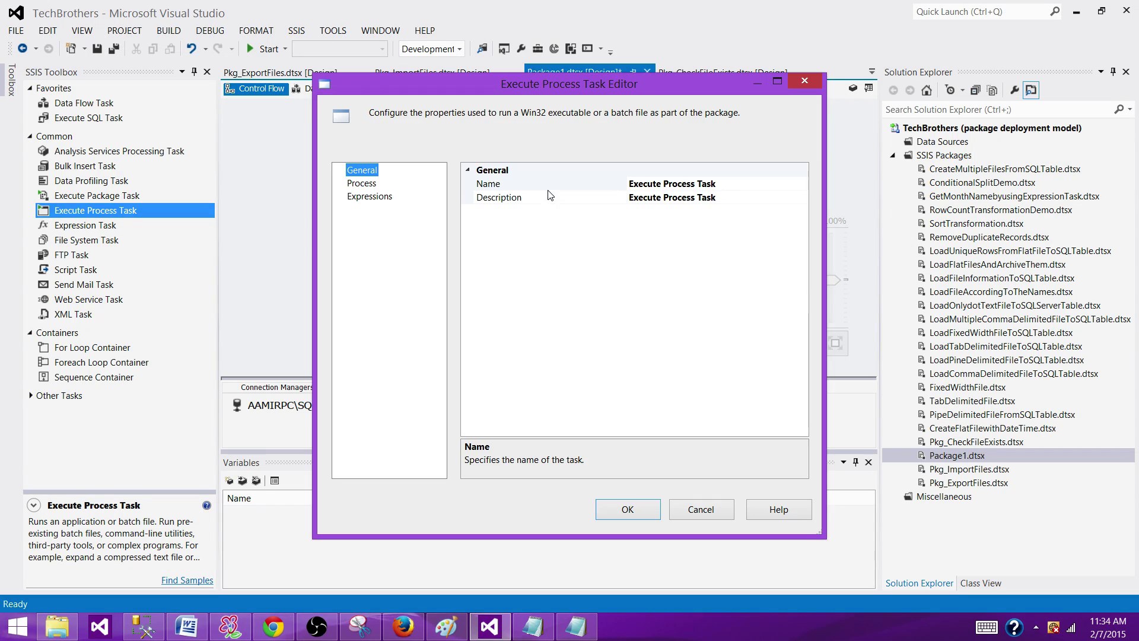
click(360, 184)
click(562, 197)
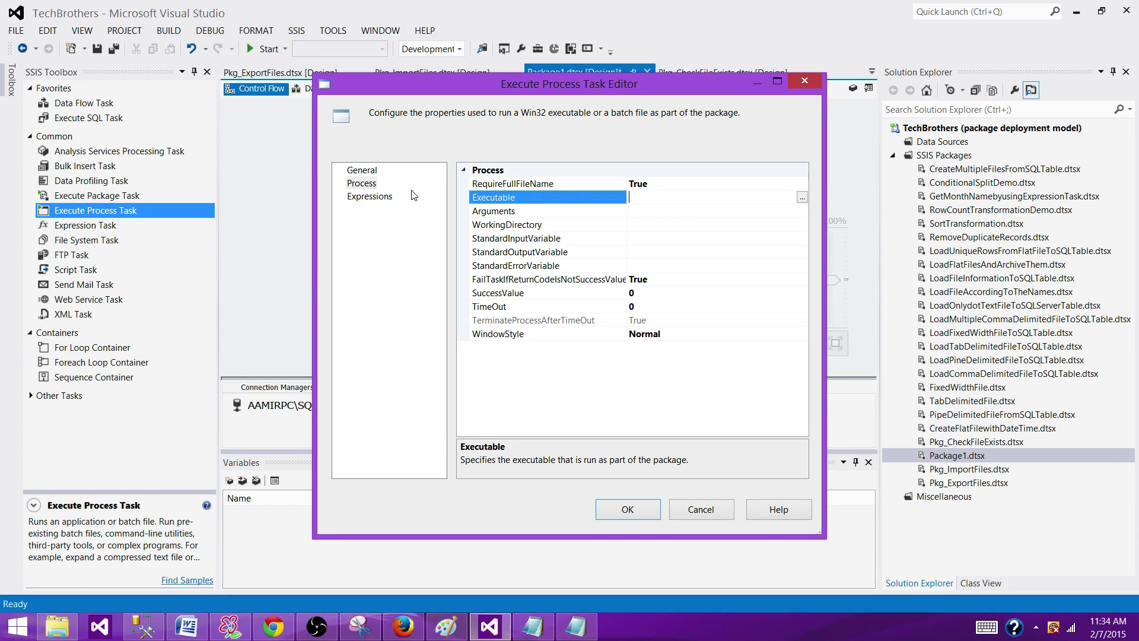
click(368, 196)
click(597, 186)
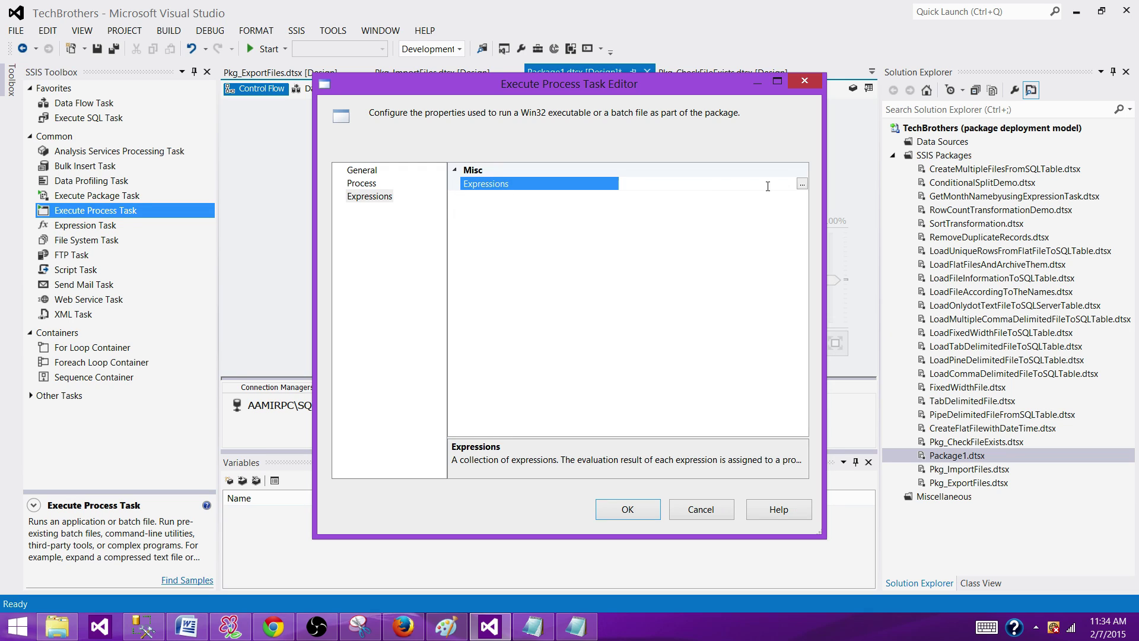
Cancel the Property Expressions Editor with no expression added, then confirm the task editor with OK.
click(802, 184)
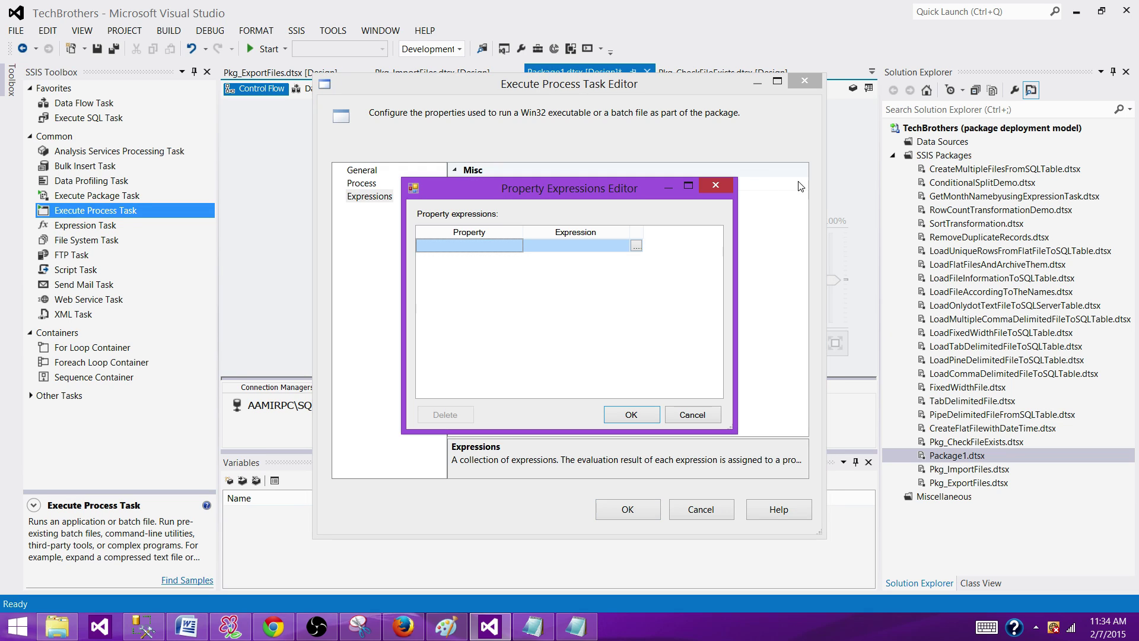
click(498, 246)
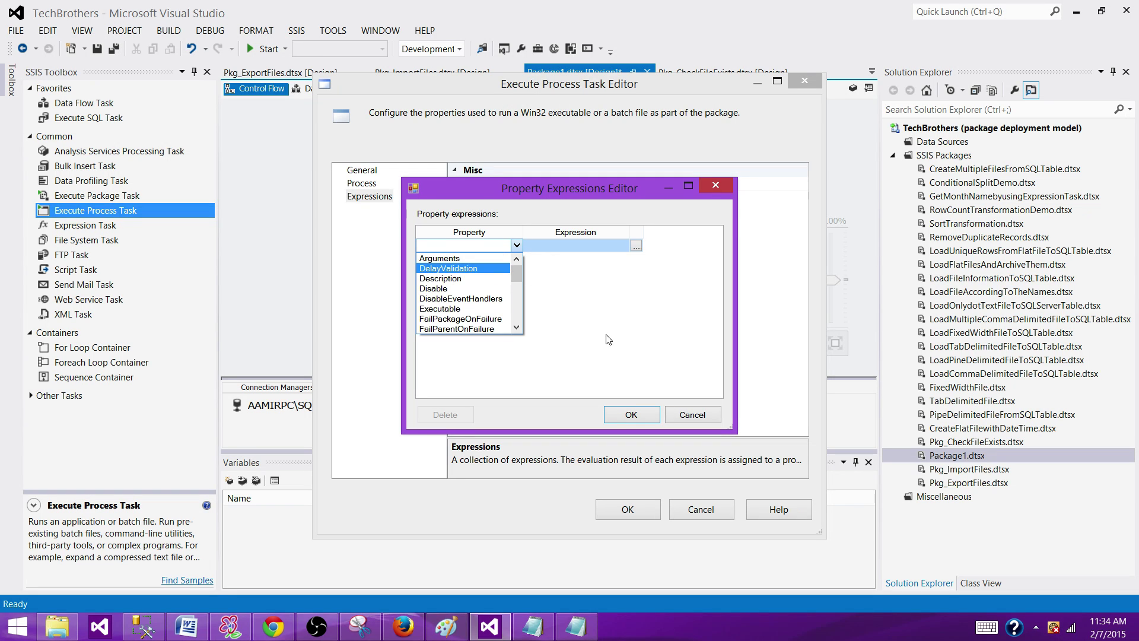
click(543, 285)
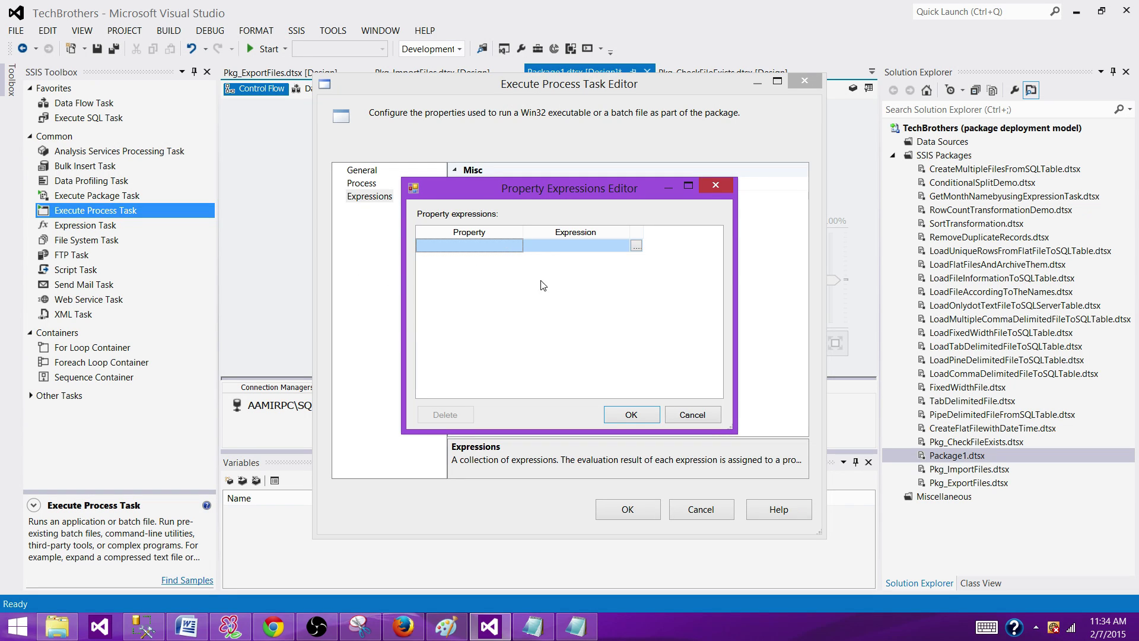
click(696, 416)
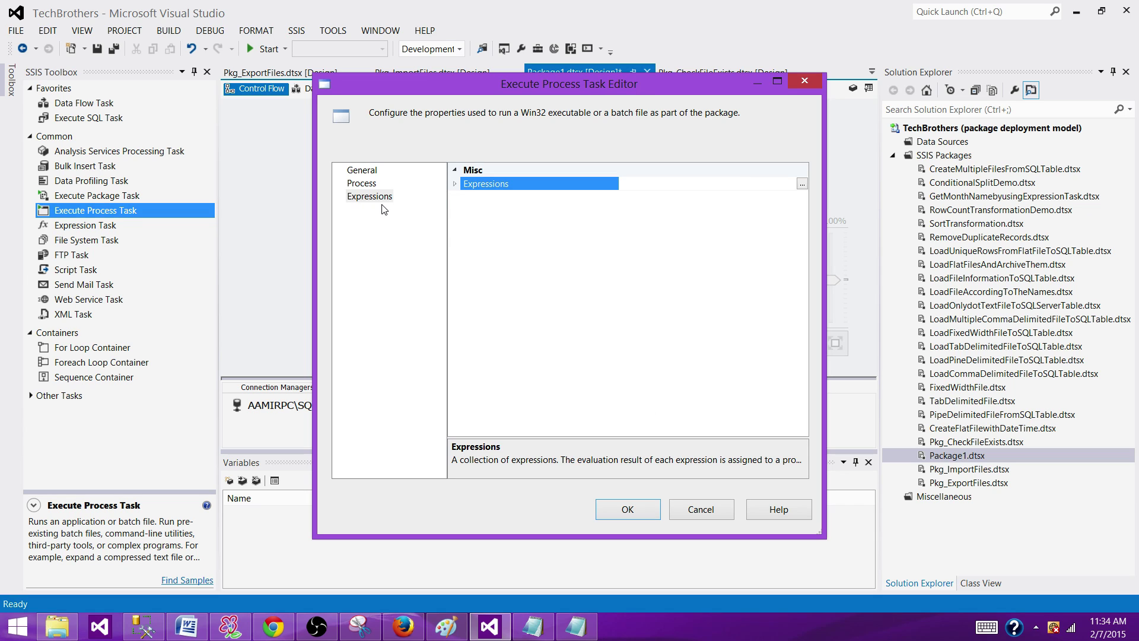
click(688, 509)
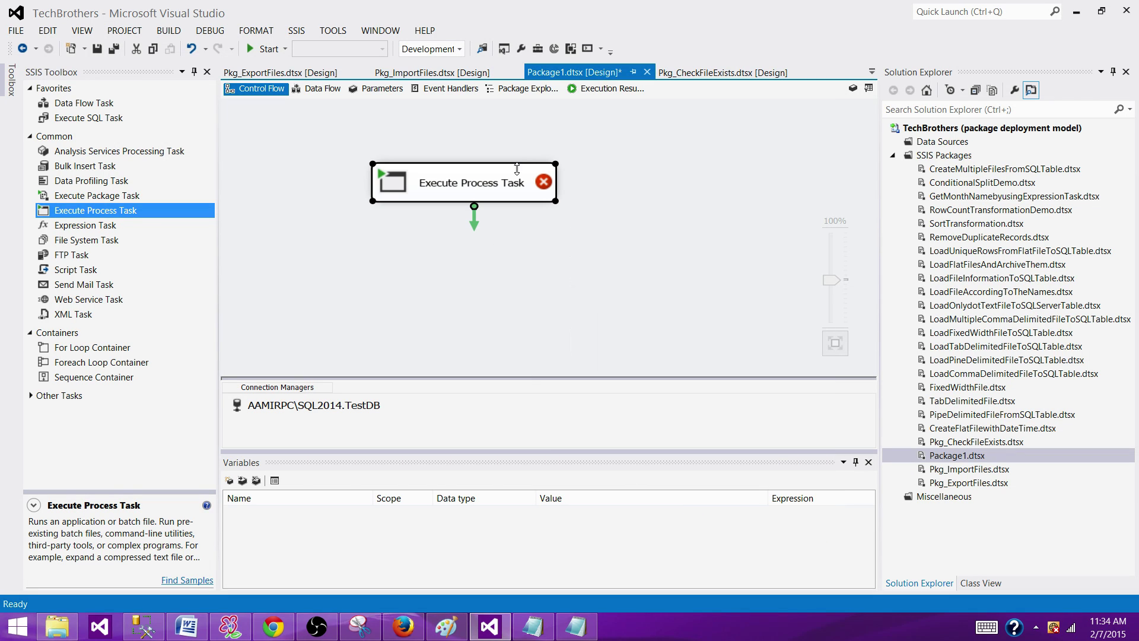
Drag the Execute Process Task up and left on the canvas, then clear the selection.
click(579, 179)
mouse_move(541, 188)
mouse_down()
mouse_move(501, 162)
mouse_move(532, 162)
mouse_up()
click(553, 173)
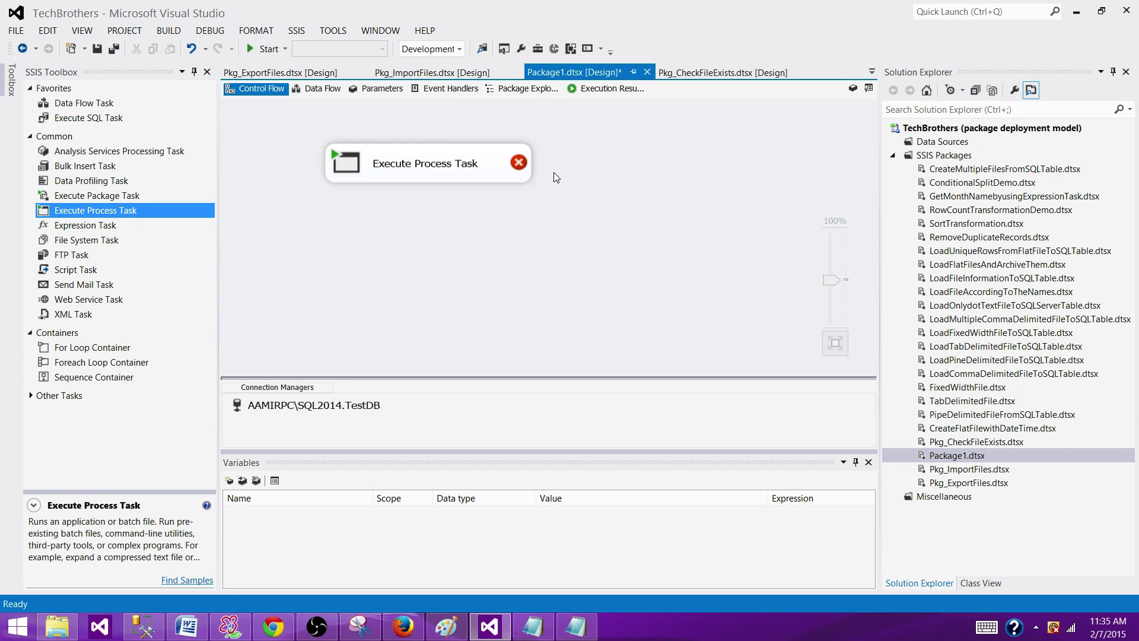